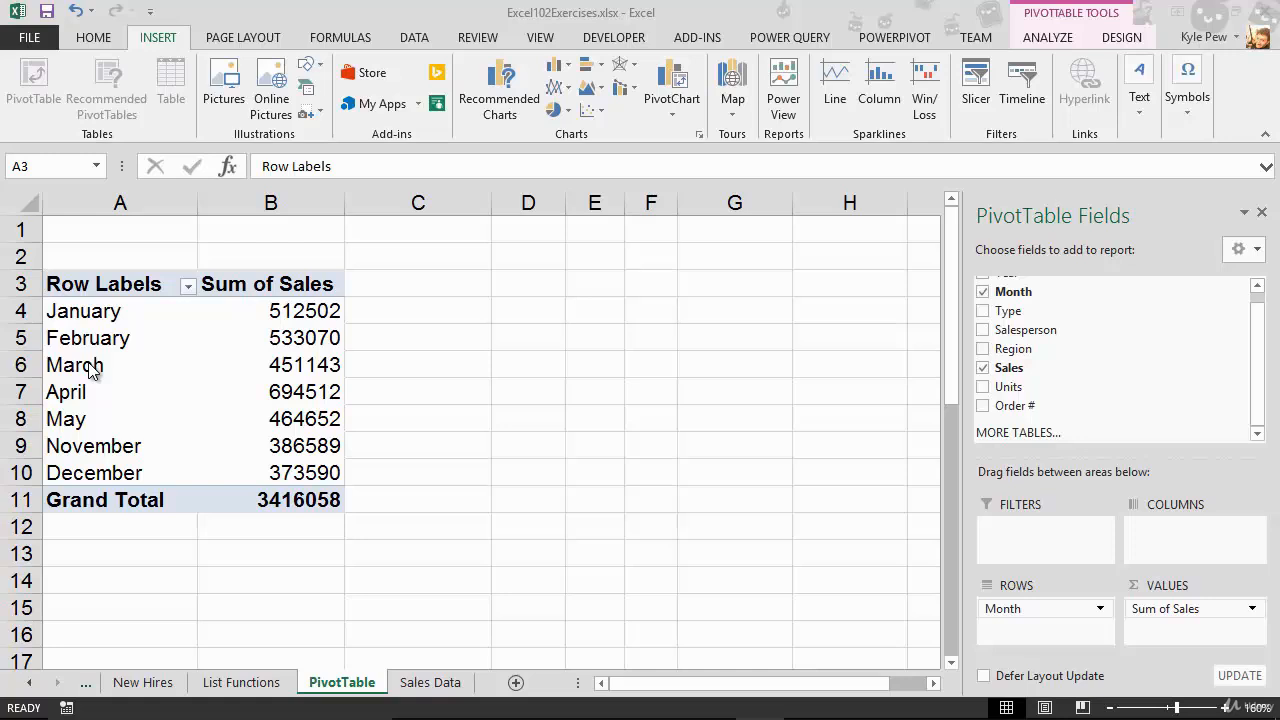
- Group the January, February and March row labels of the PivotTable
click(57, 311)
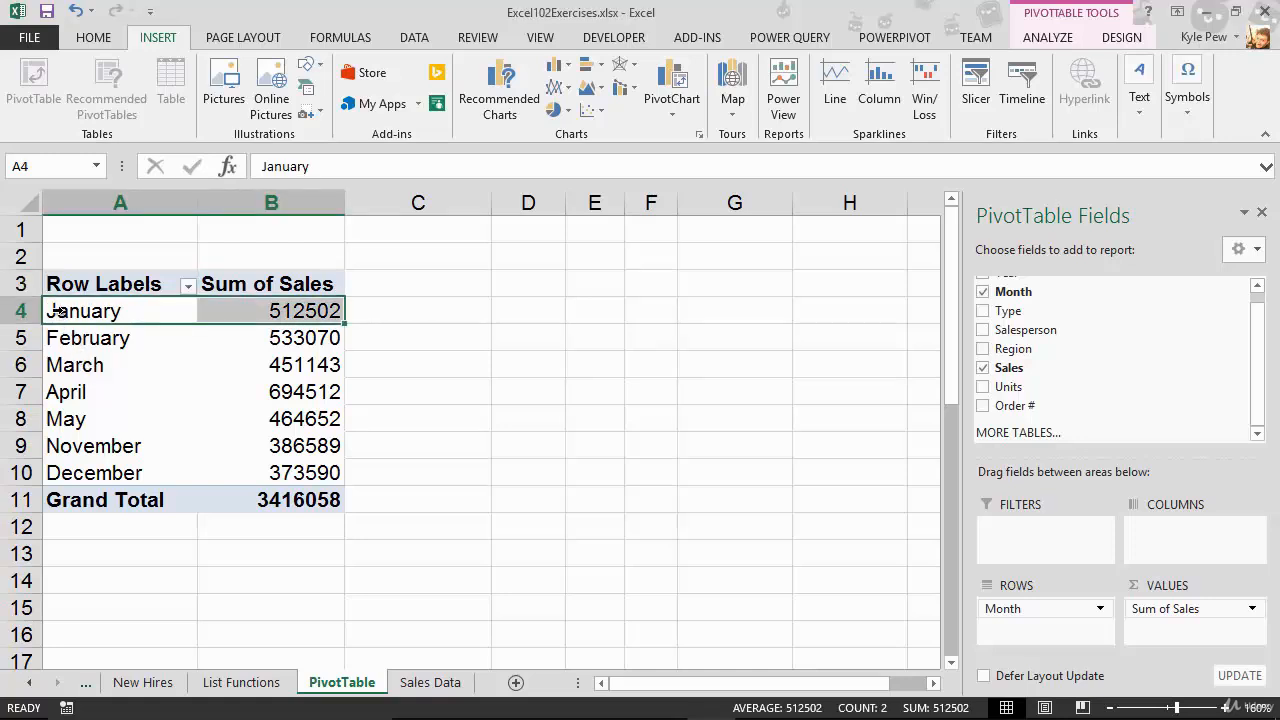
drag(57, 311, 54, 366)
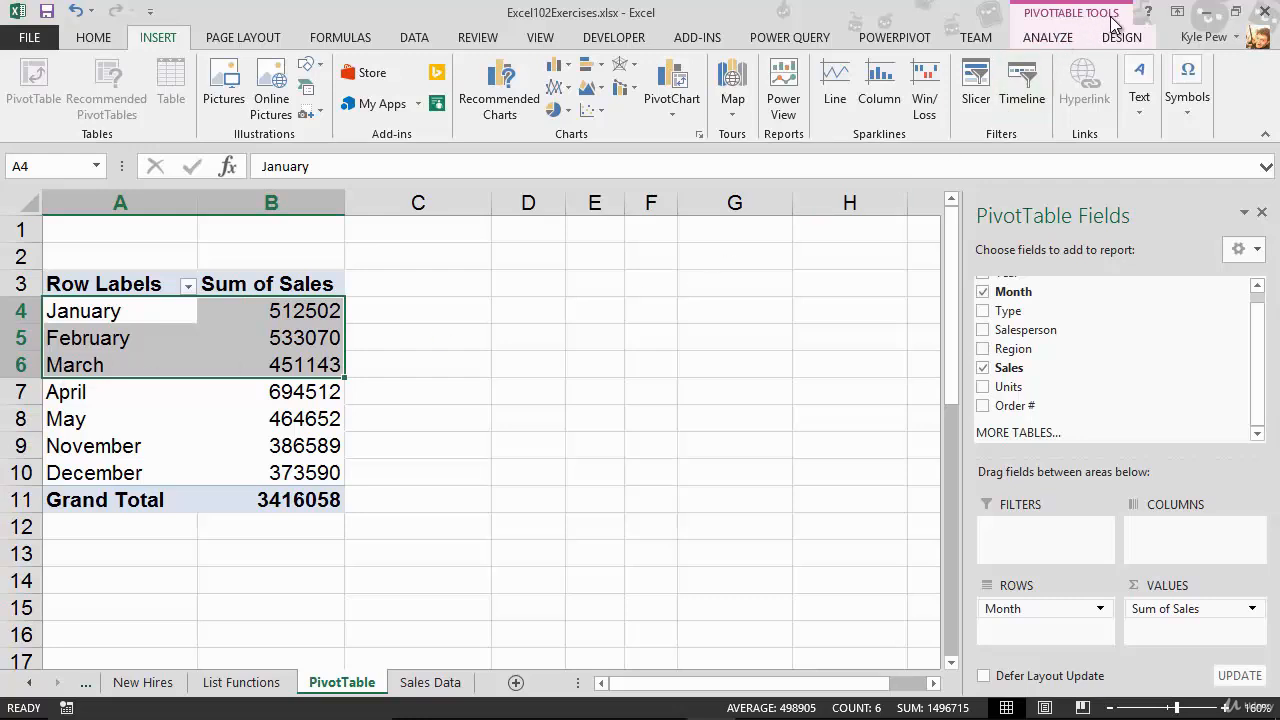
click(1055, 40)
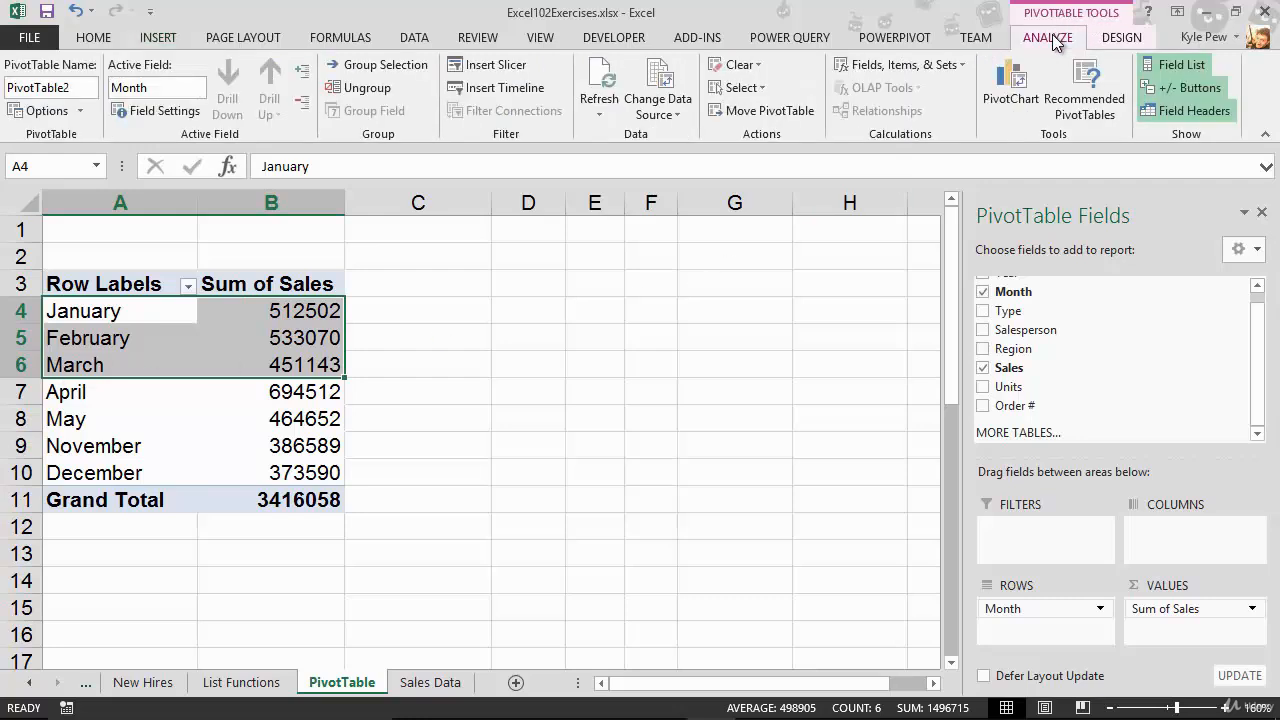
click(1119, 37)
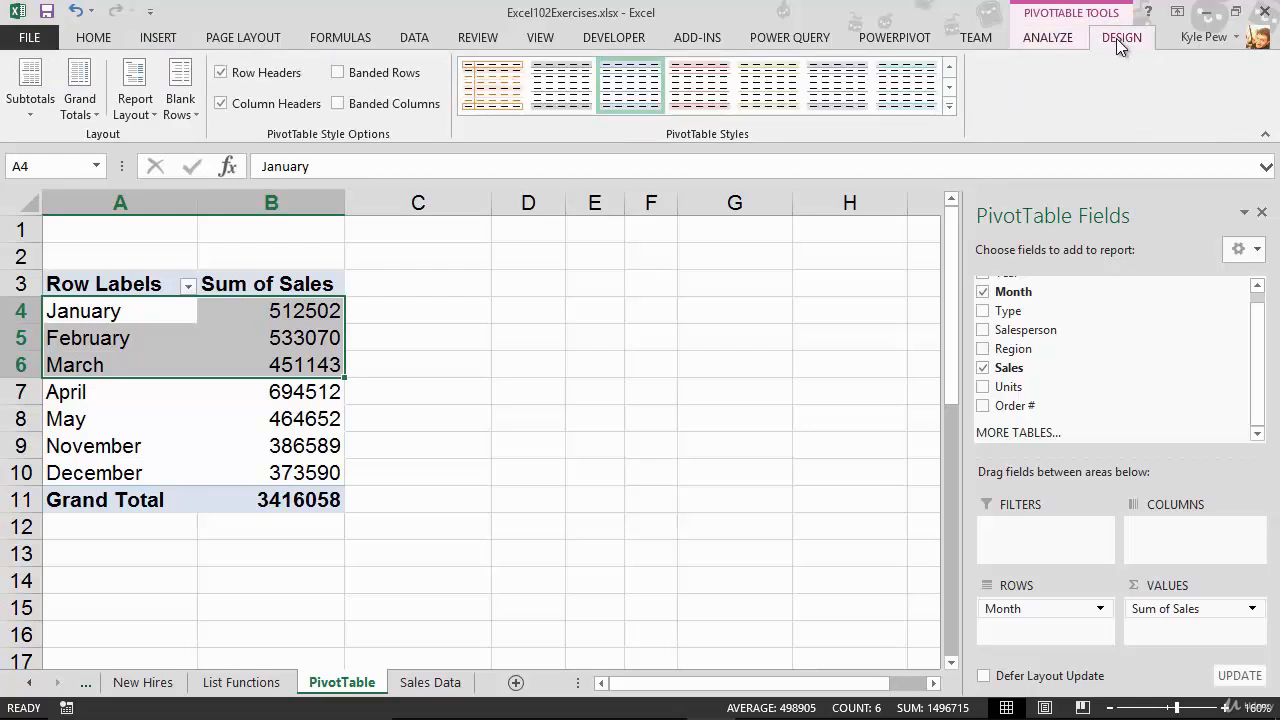
click(1057, 39)
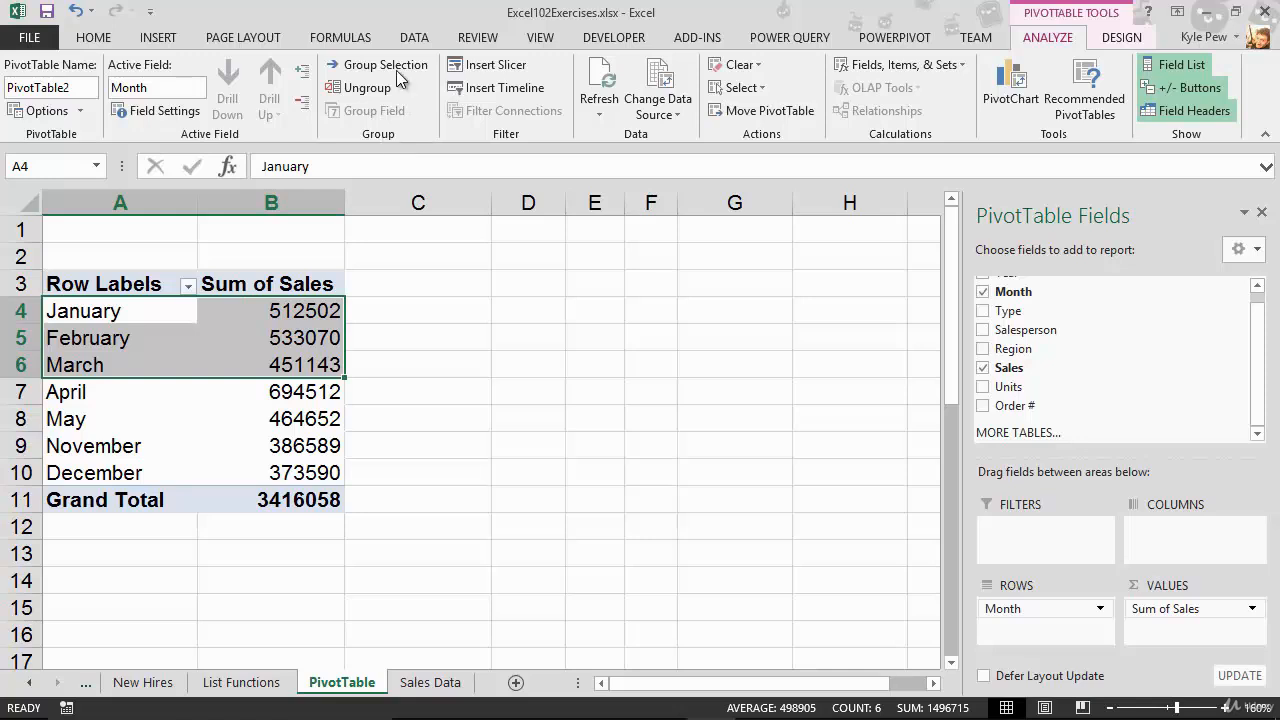
click(427, 66)
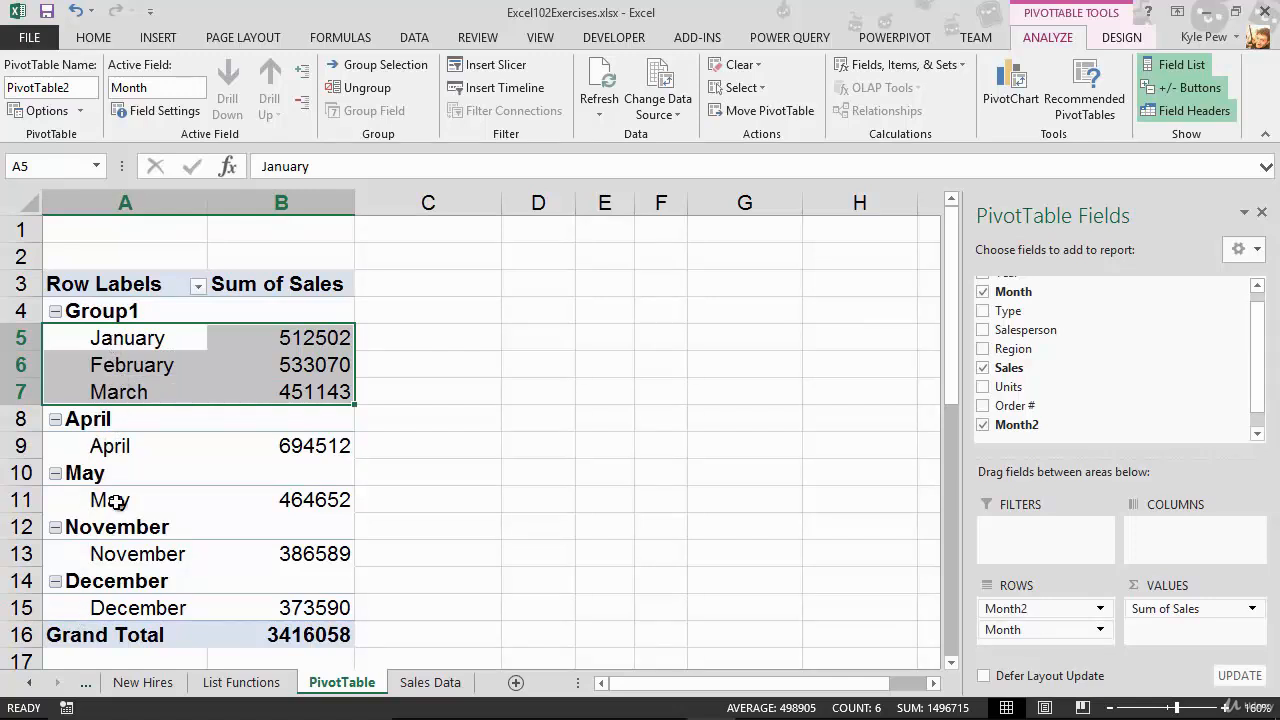
- Rename the group containing January to March as Qtr 1
click(113, 313)
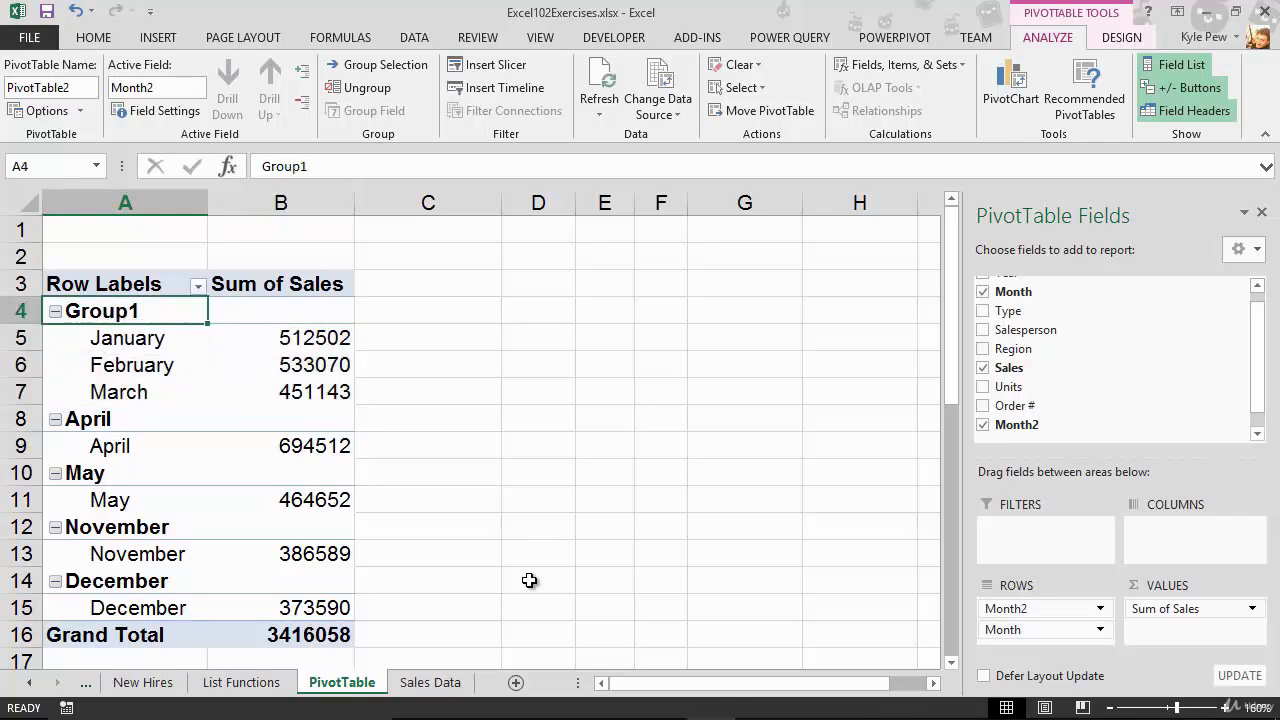
text(Qtr 1)
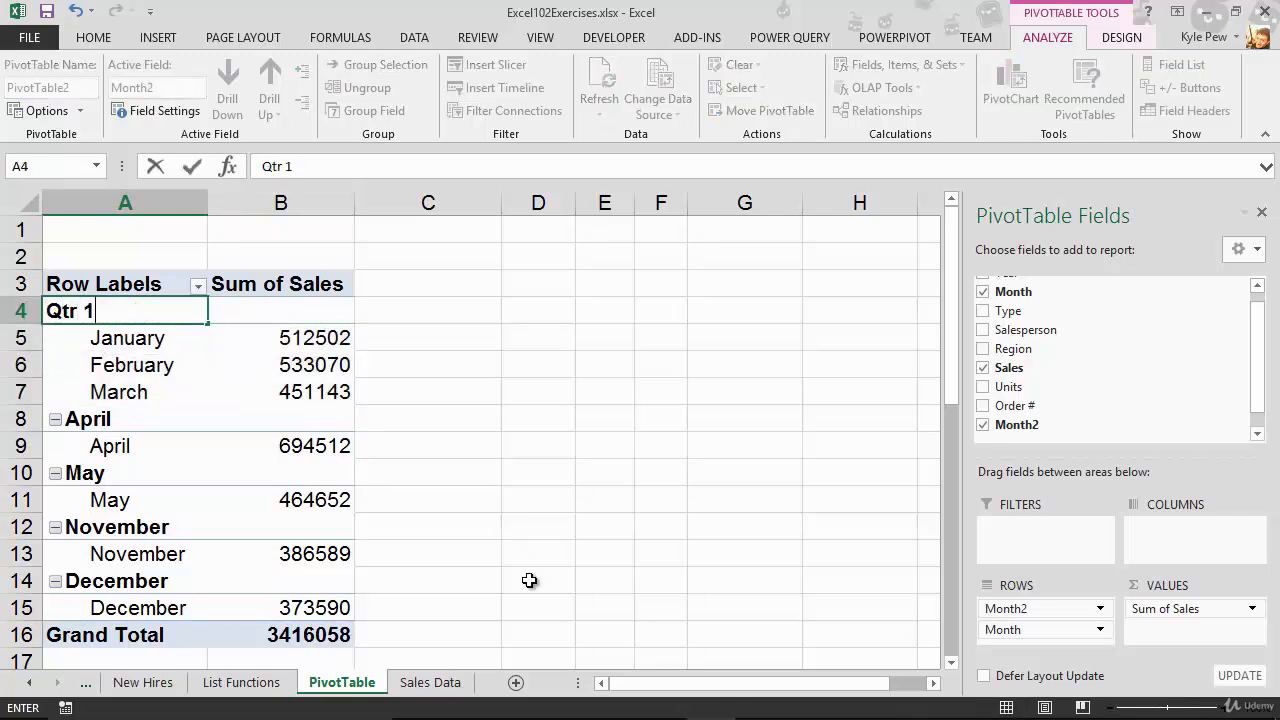
key(Return)
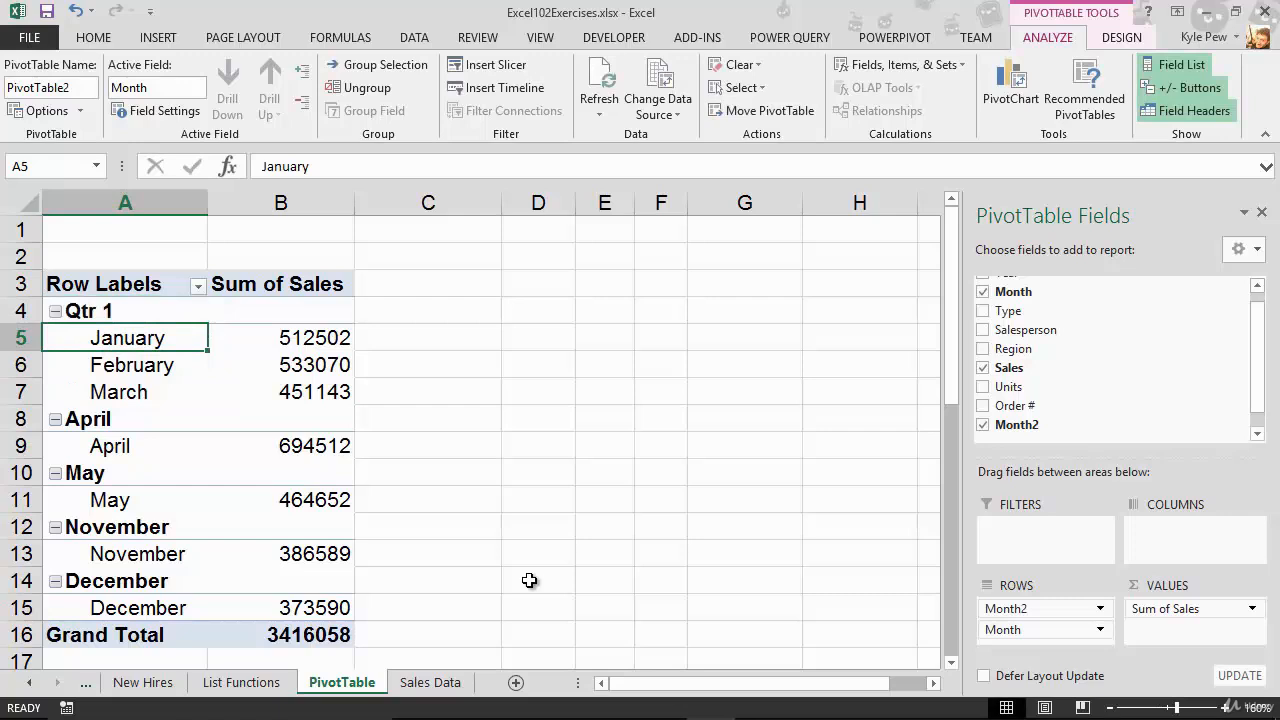
- Collapse the Qtr 1 group to view its sales subtotal, and expand it again to show its months
click(59, 314)
click(55, 311)
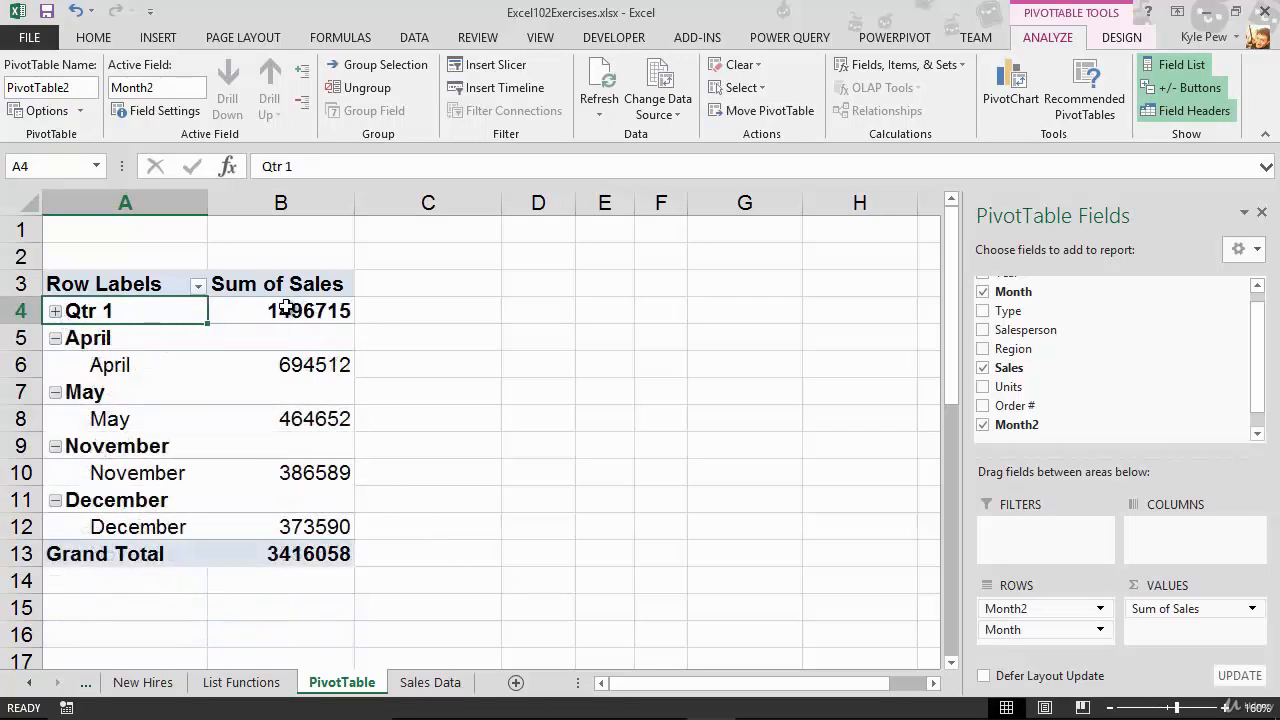
click(55, 311)
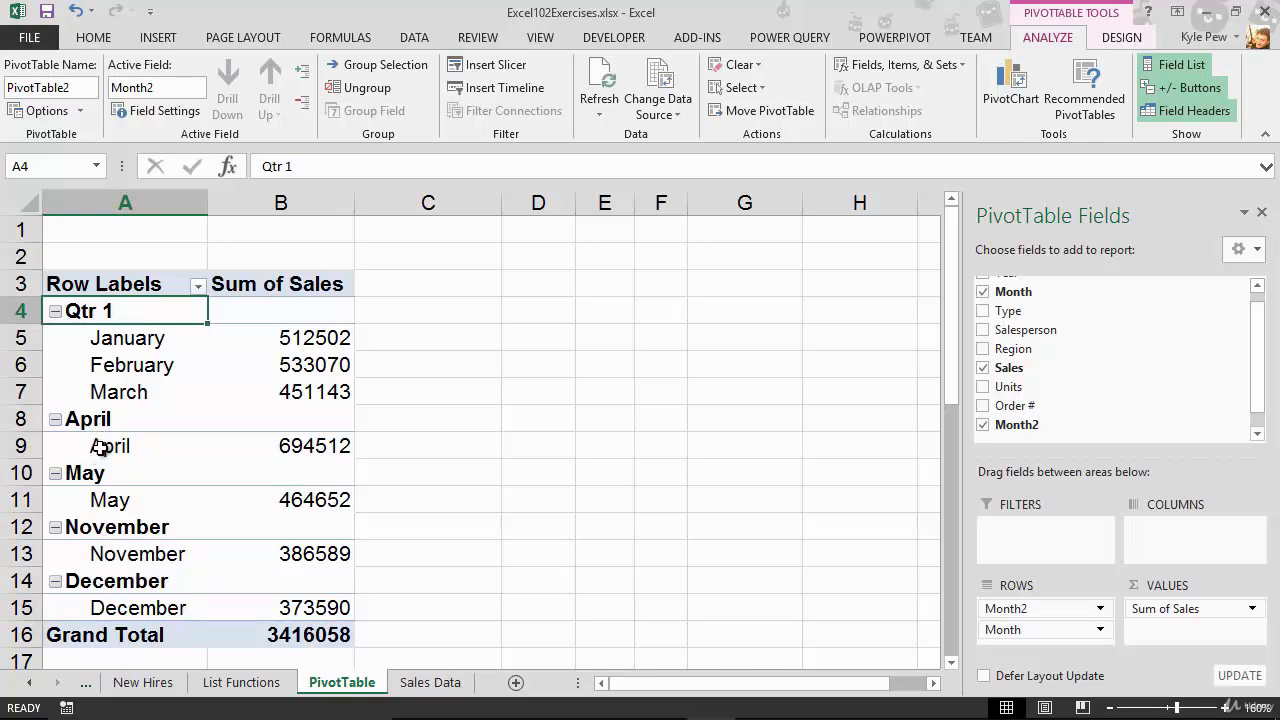
- Group the April and May row labels, including their month headings
drag(101, 447, 103, 498)
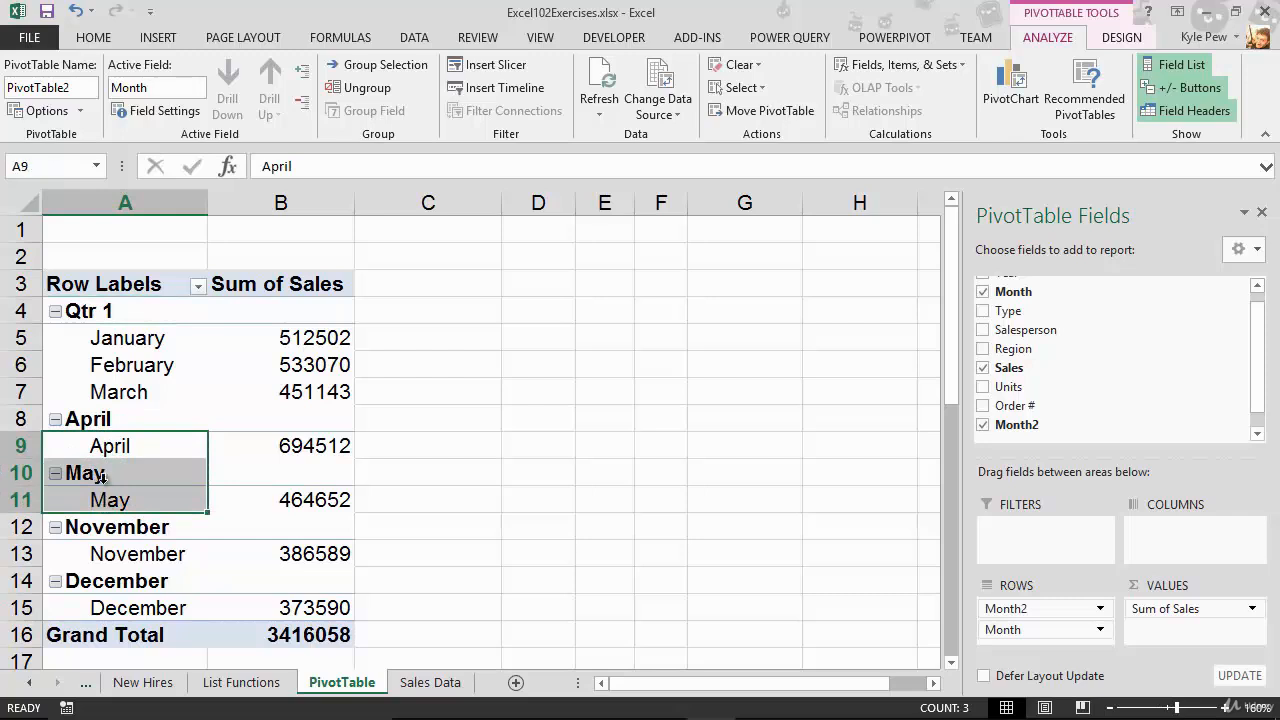
drag(100, 418, 105, 498)
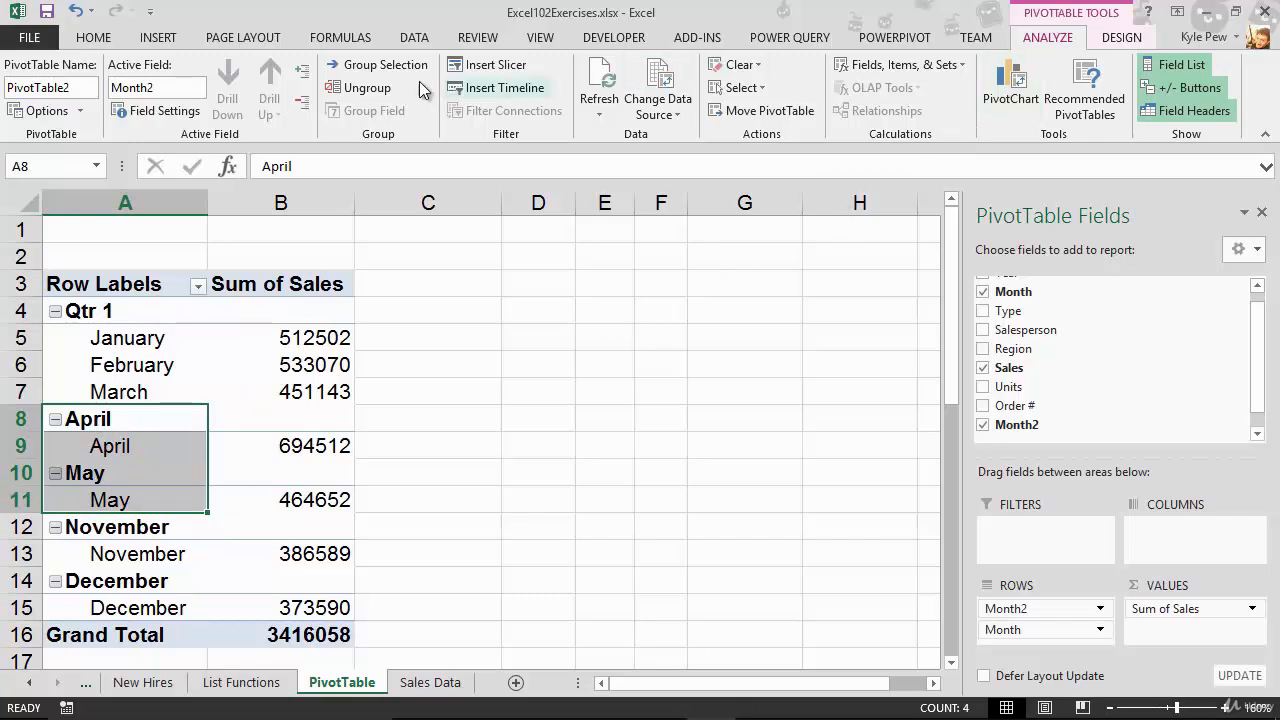
click(375, 69)
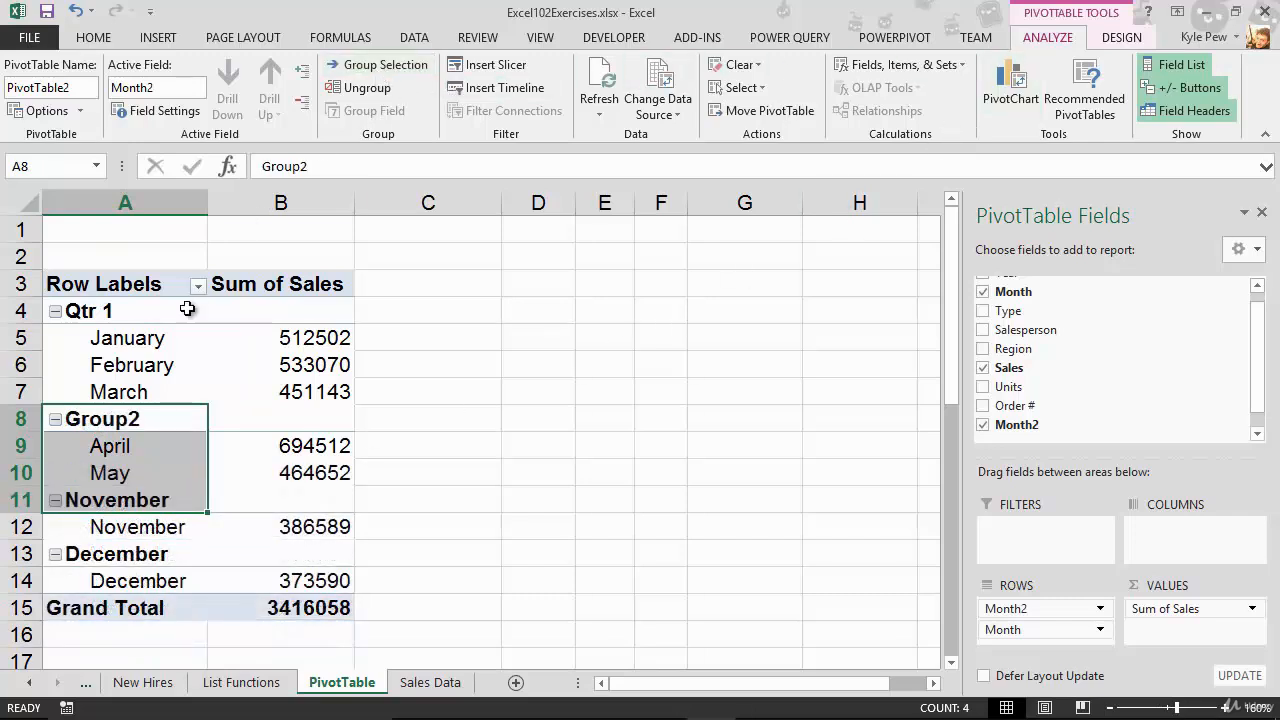
- Try to rename the group containing April and May as Qtr 2
click(113, 418)
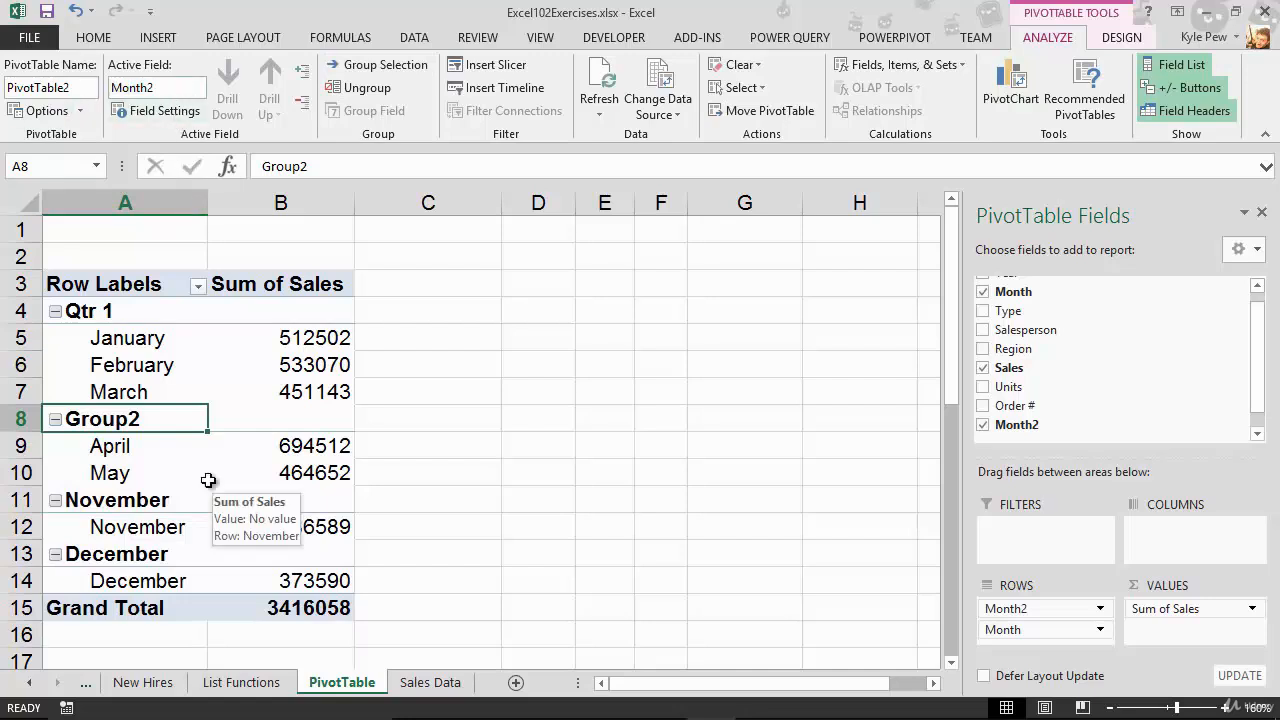
text(A)
key(BackSpace)
text(Qtr 2)
key(Return)
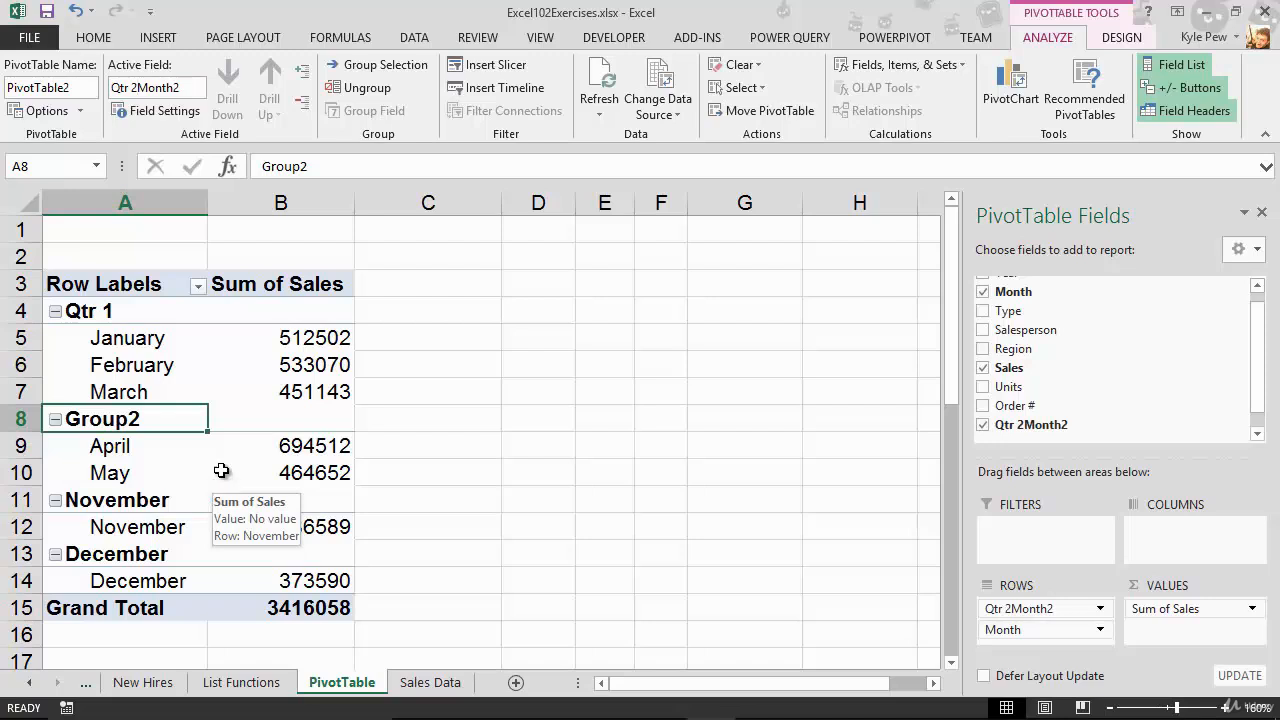
key(Down)
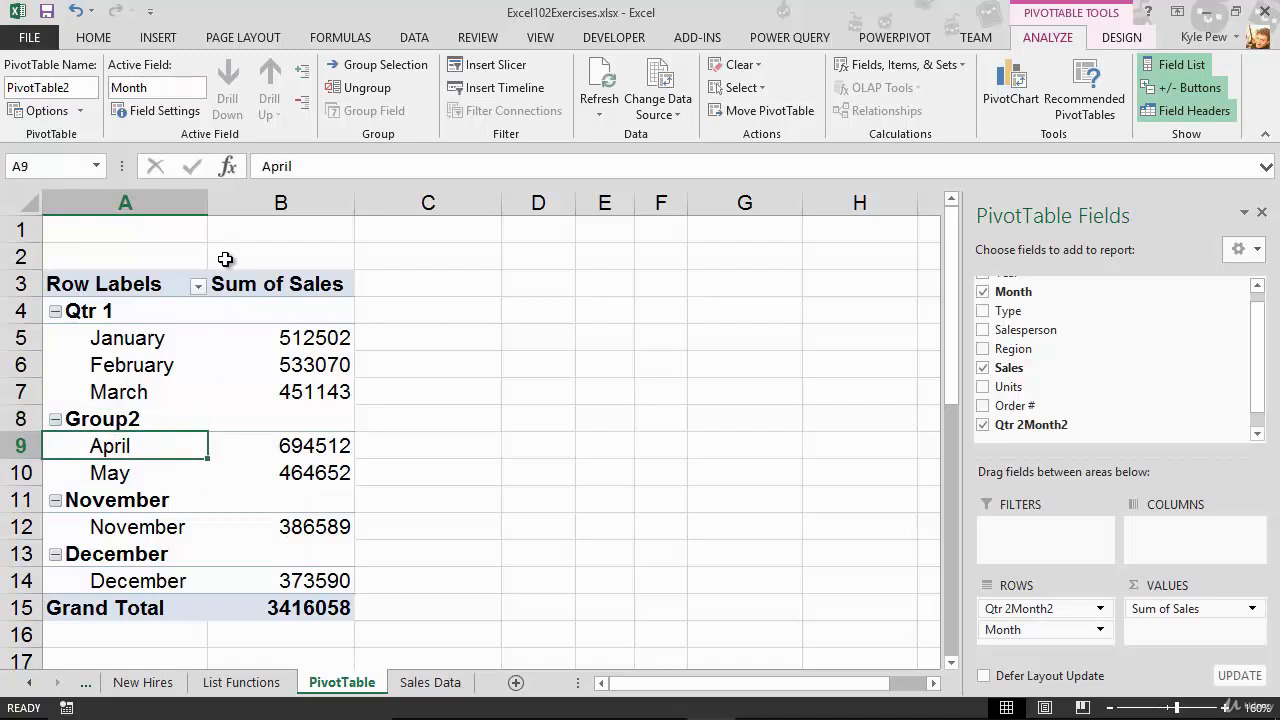
- Rename the April and May group label in cell A8 as Qtr 2
click(90, 418)
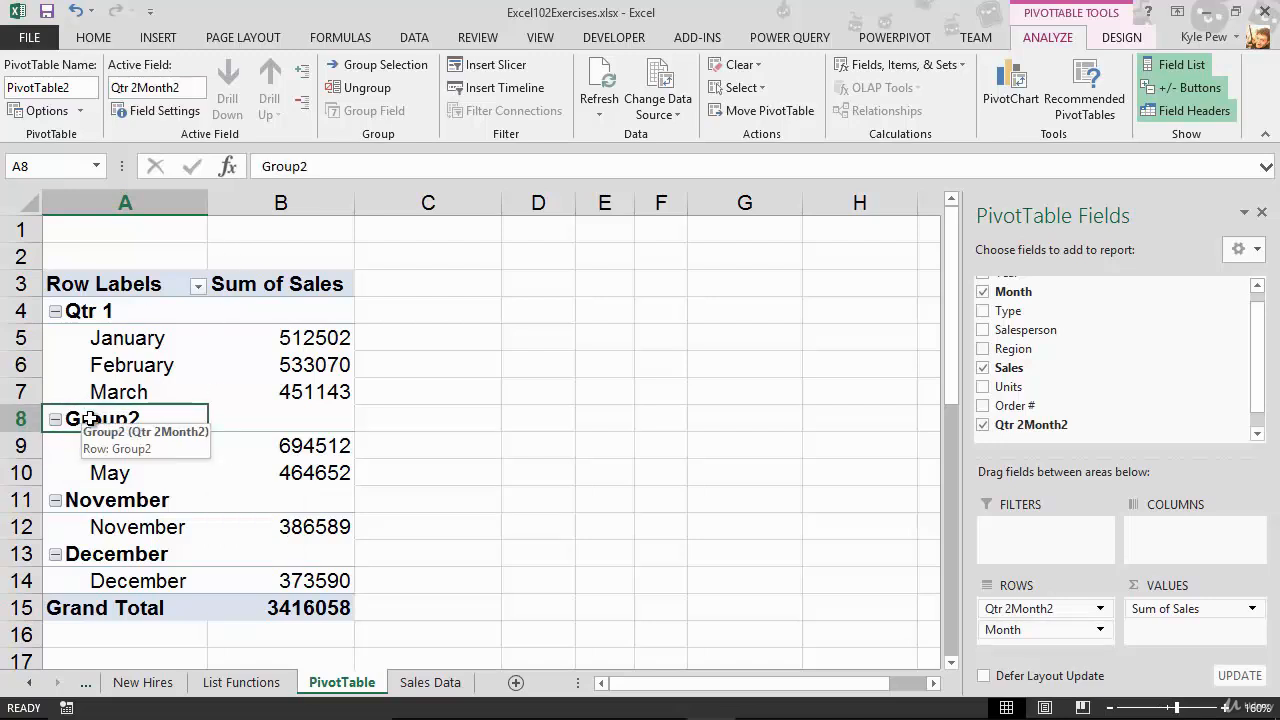
text(Qtr 1)
key(BackSpace)
text(2)
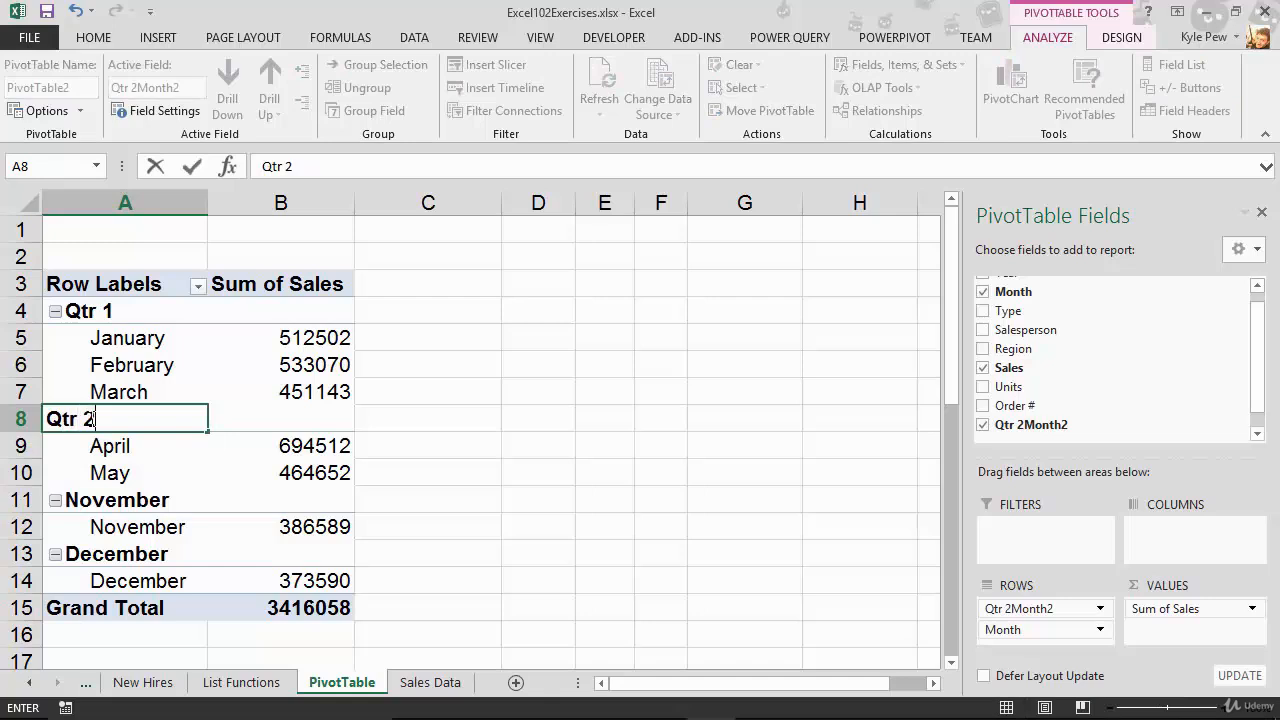
key(Return)
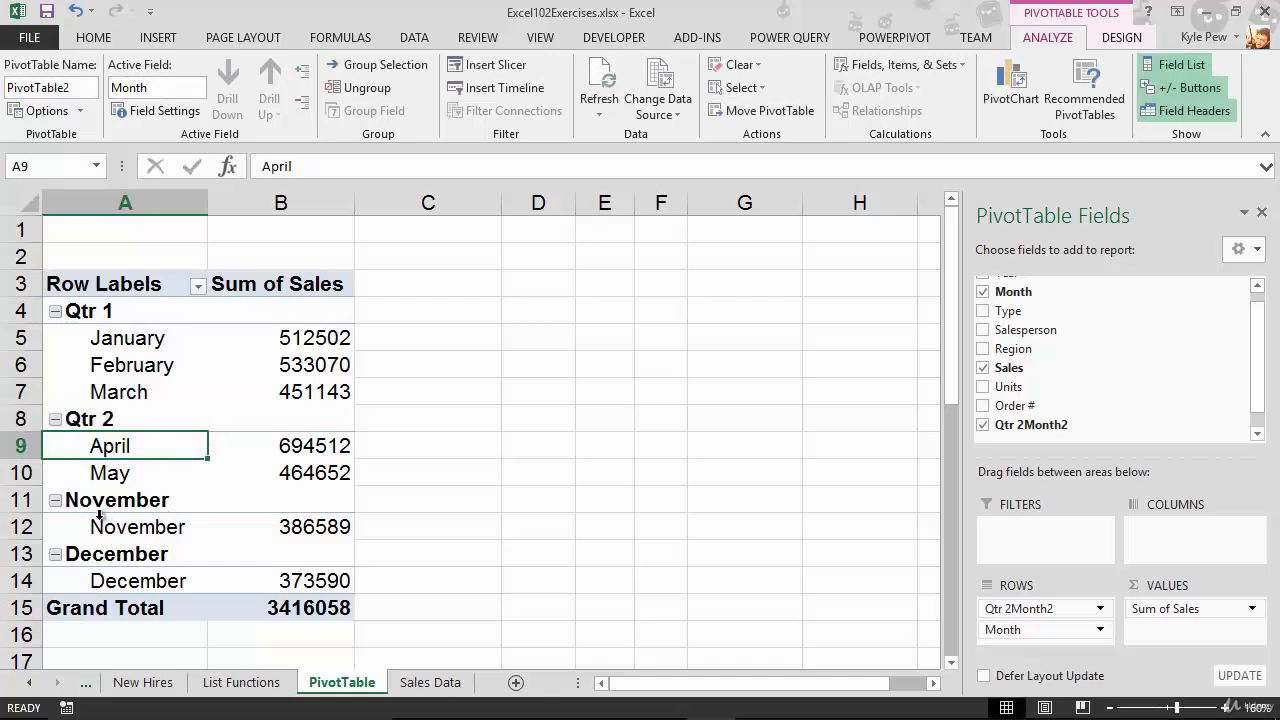
- Group the November and December row labels and name the group Qtr 4
drag(100, 503, 100, 577)
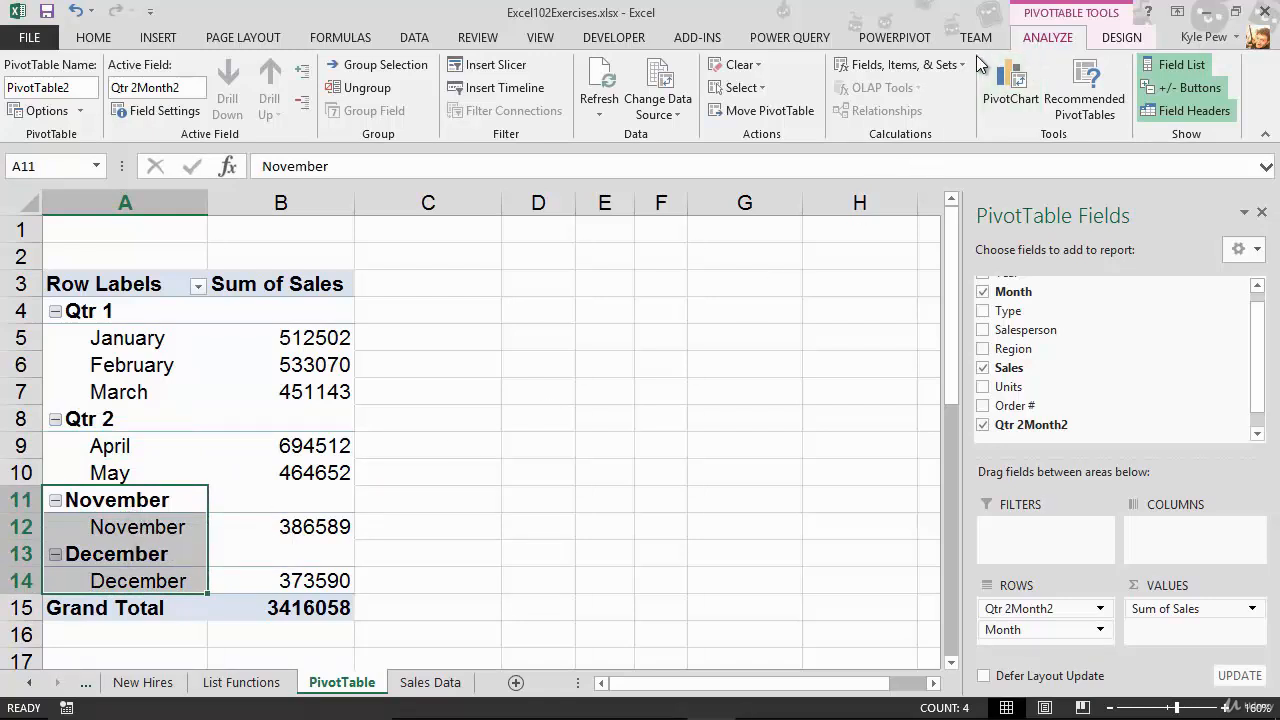
click(380, 68)
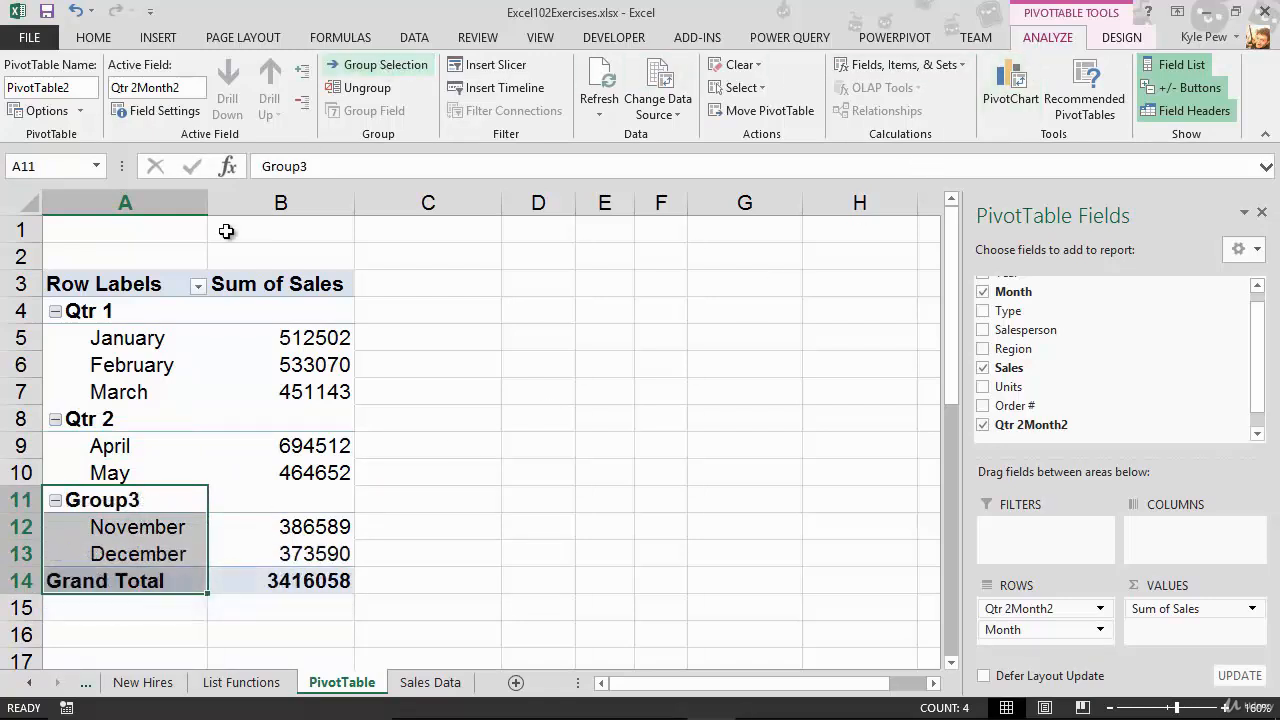
click(122, 500)
click(148, 501)
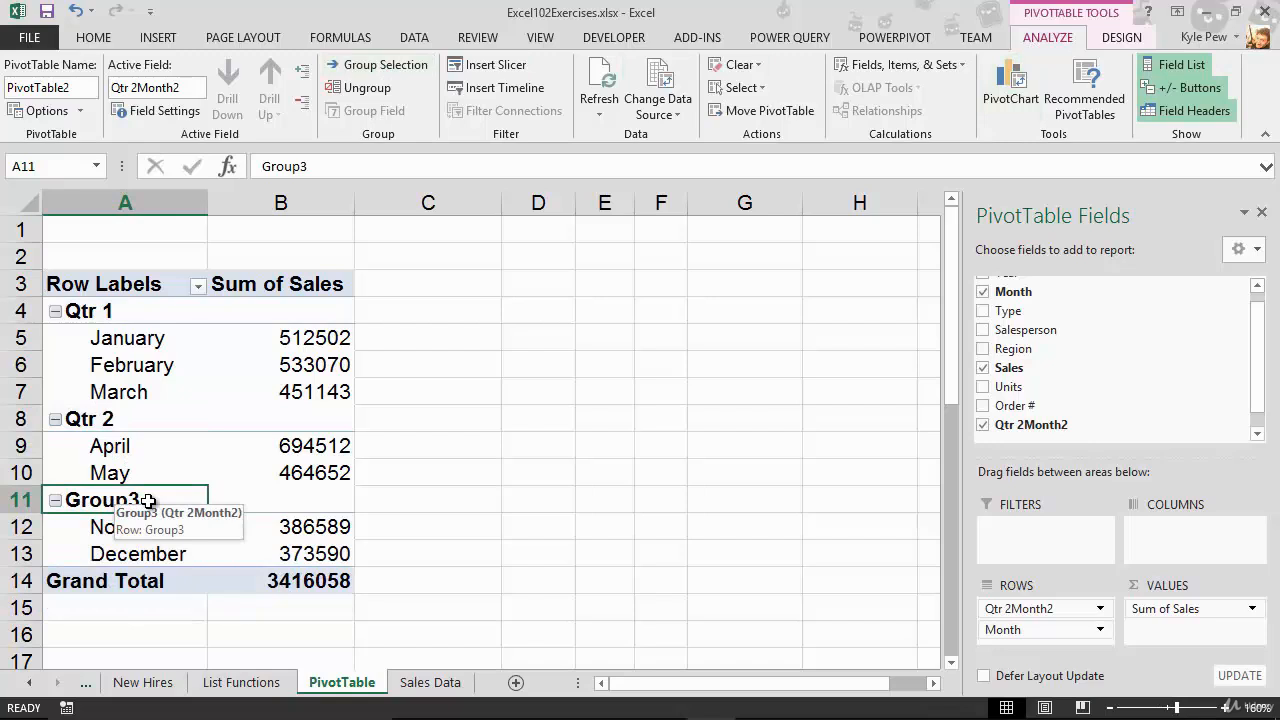
text(QTR)
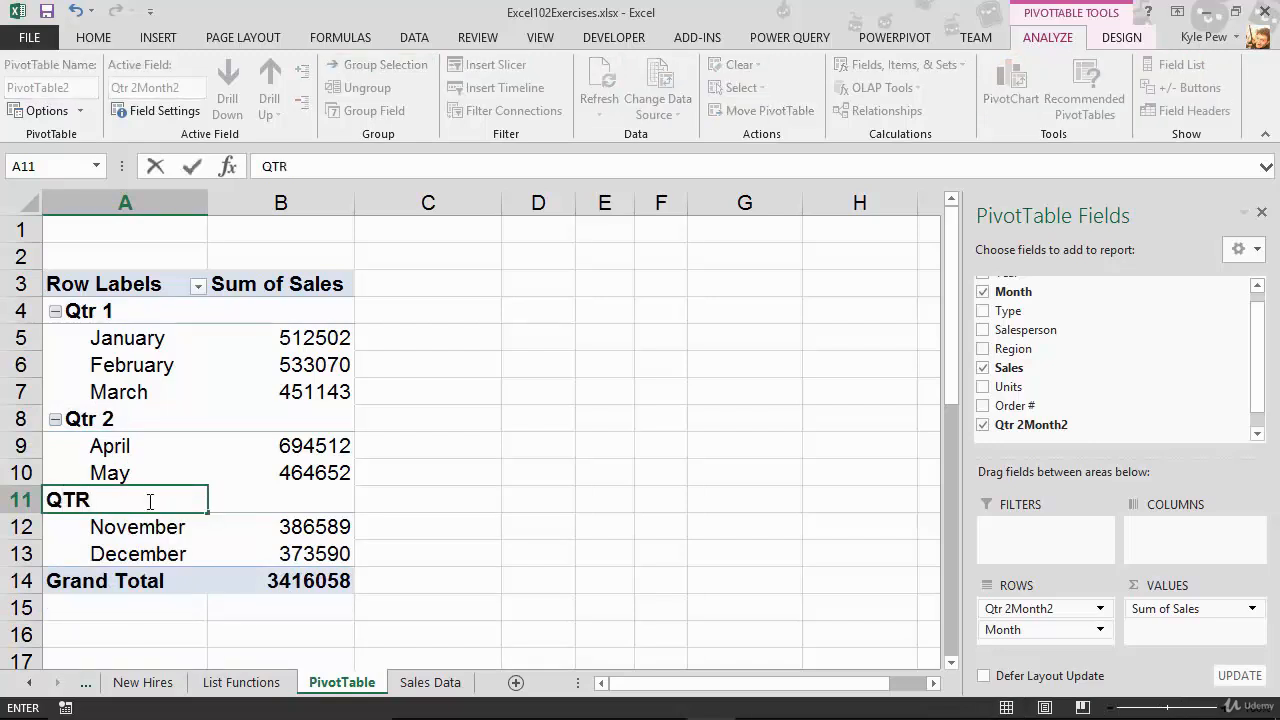
key(BackSpace)
key(BackSpace)
text(tr 4)
key(Return)
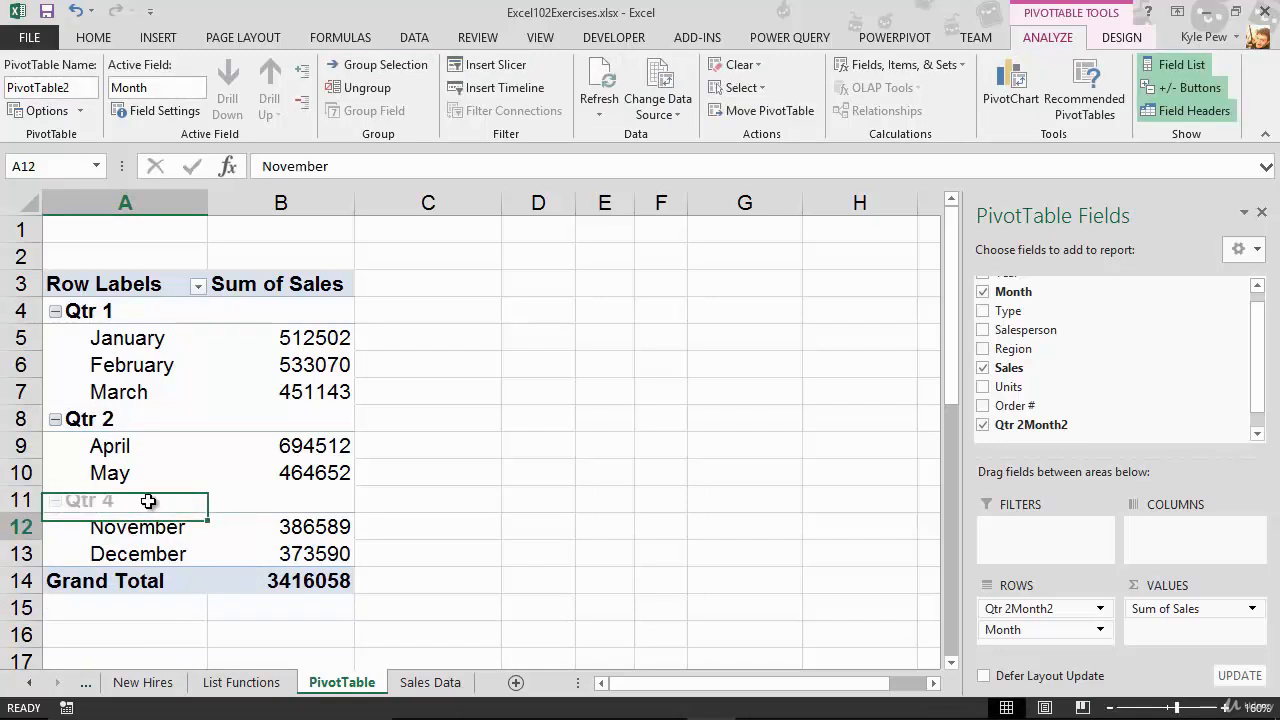